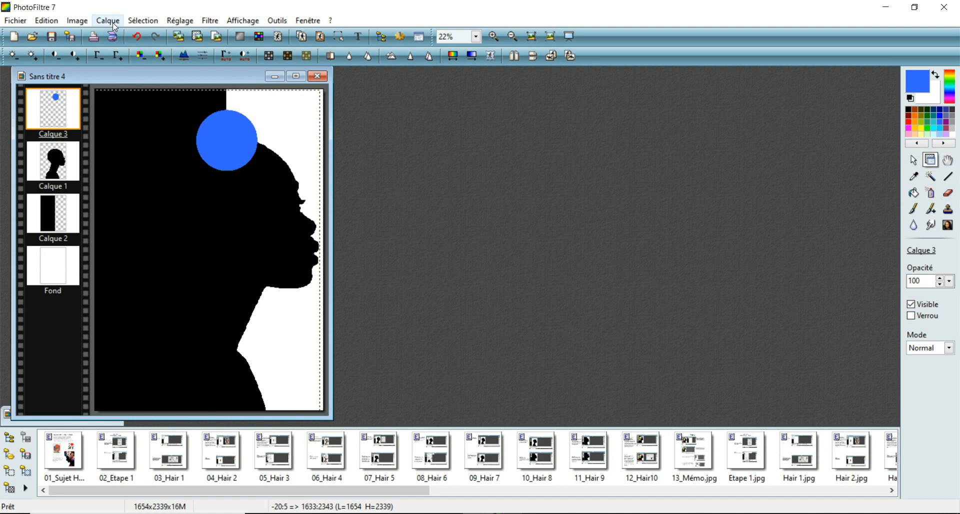
# Add a blank transparent 1654 x 2339 pixel layer and draw a circular selection about 313 px wide just left of the blue circle
pyautogui.moveTo(241, 33)
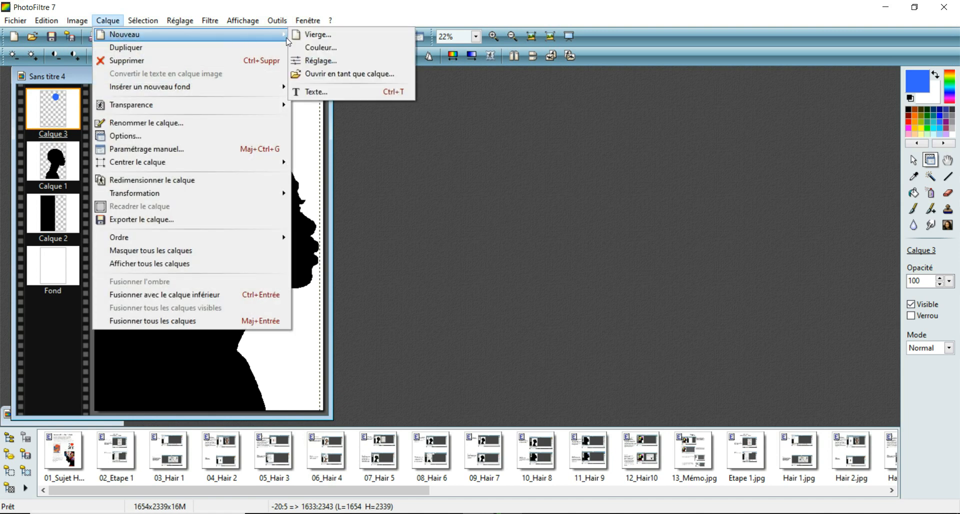
pyautogui.click(318, 34)
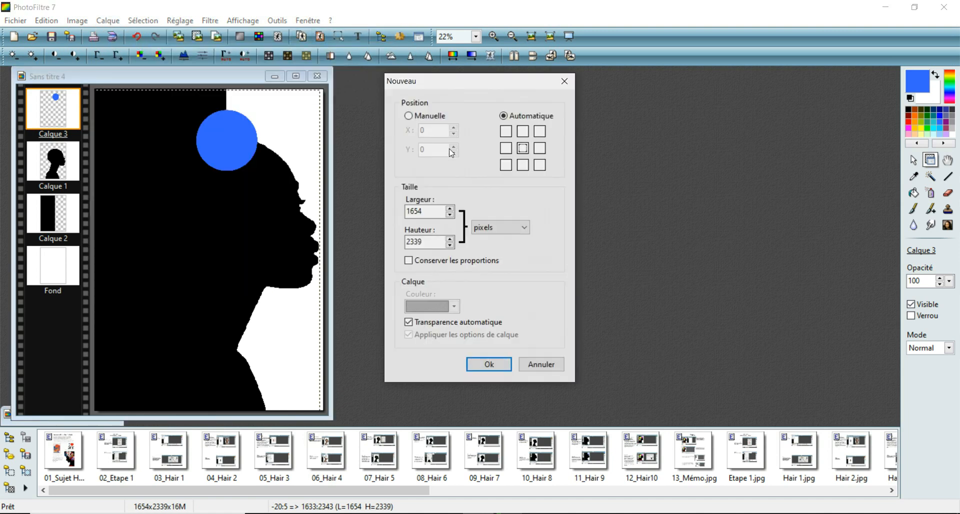
pyautogui.click(498, 362)
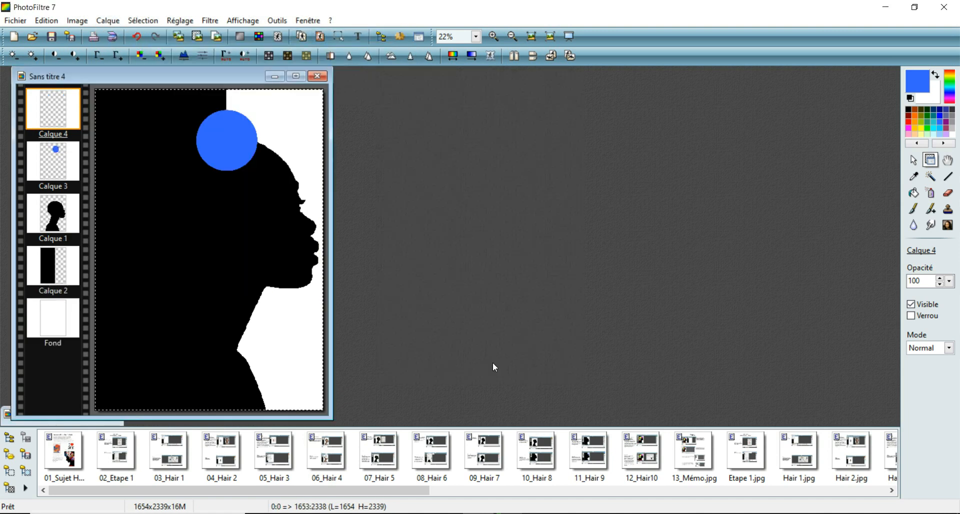
pyautogui.click(913, 161)
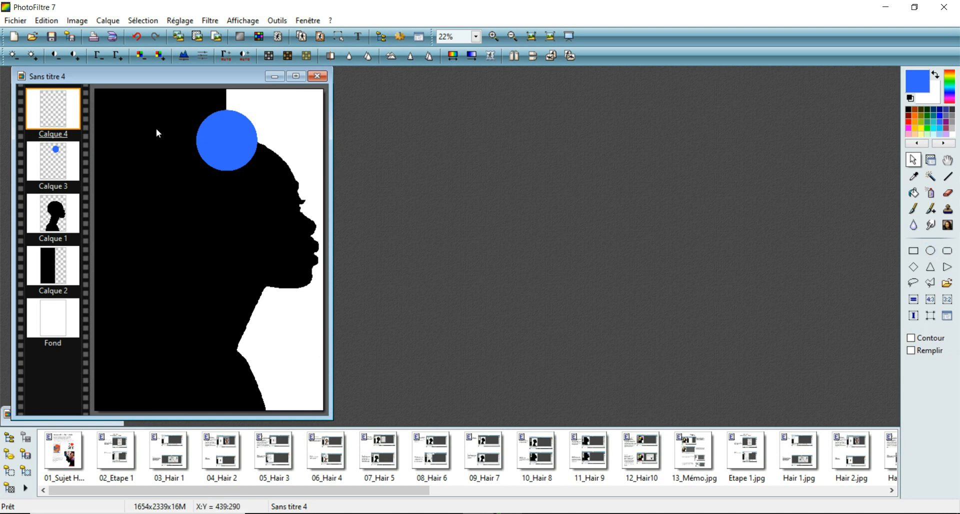
pyautogui.moveTo(156, 129); pyautogui.dragTo(209, 172)
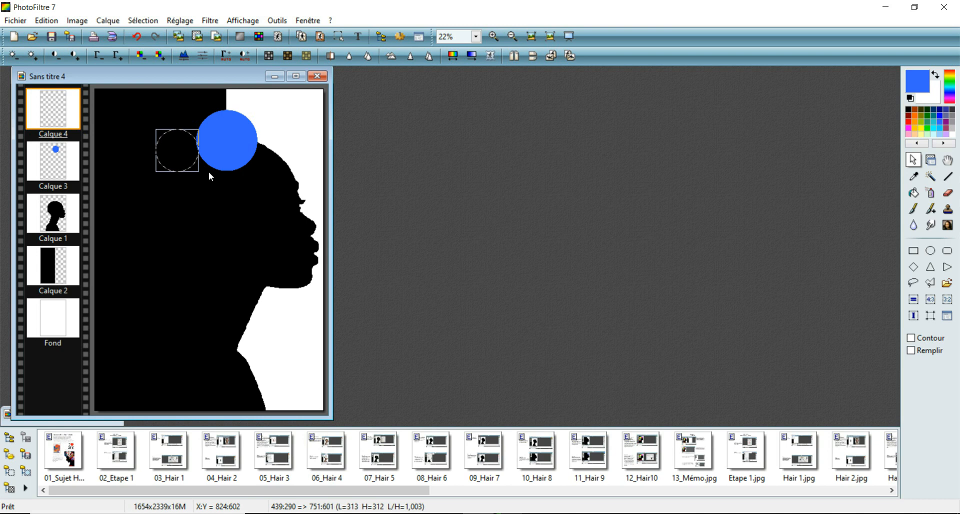
# Fill the circular selection with orange and deselect it
pyautogui.click(911, 193)
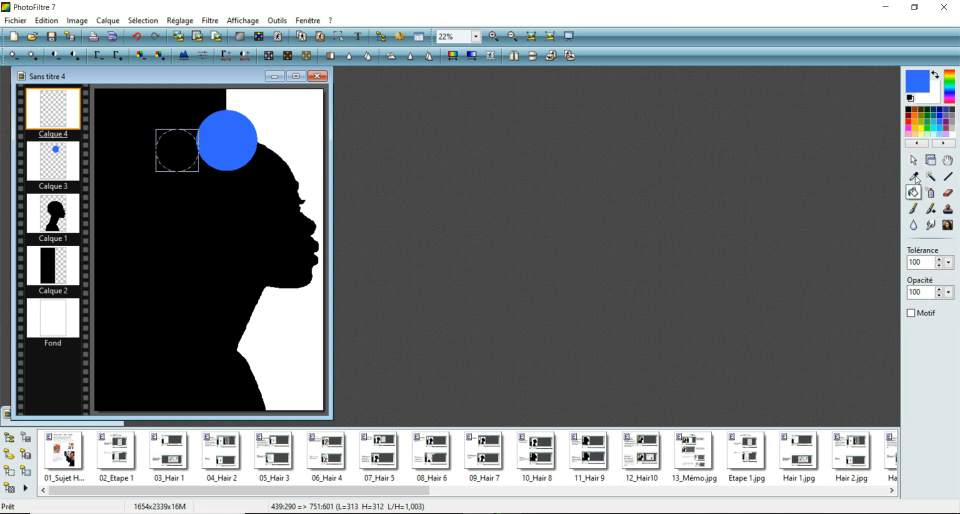
pyautogui.click(922, 121)
pyautogui.click(914, 121)
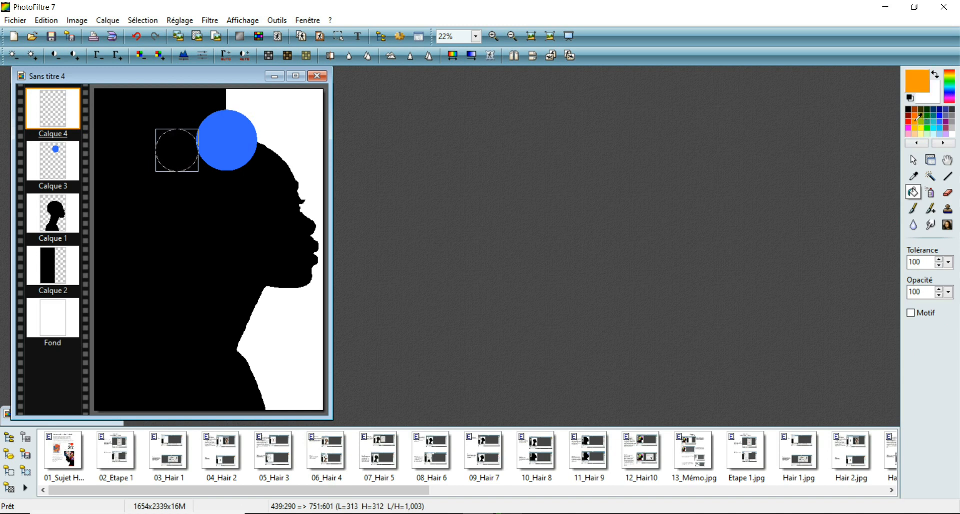
pyautogui.click(172, 145)
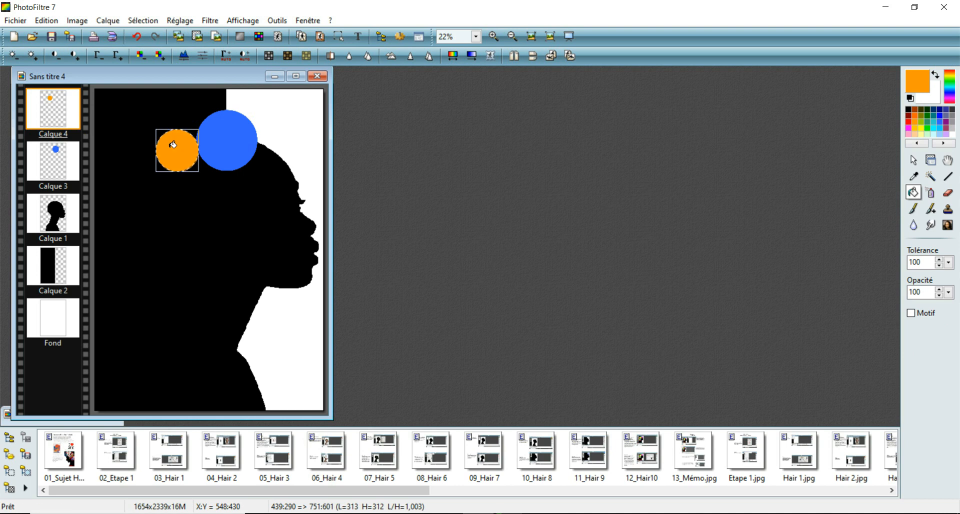
pyautogui.hotkey('ctrl', 'd')
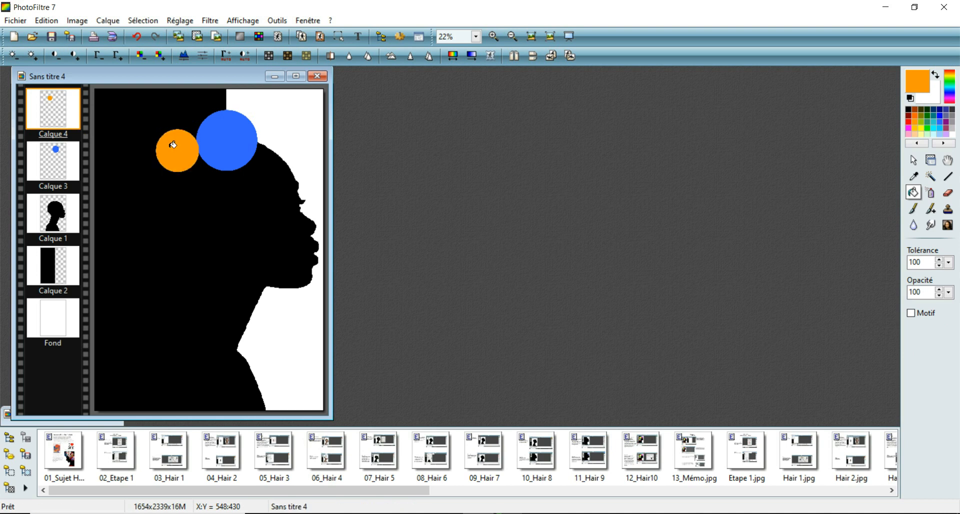
# Move the orange circle's layer so the circle sits centred on the blue circle
pyautogui.rightClick(54, 105)
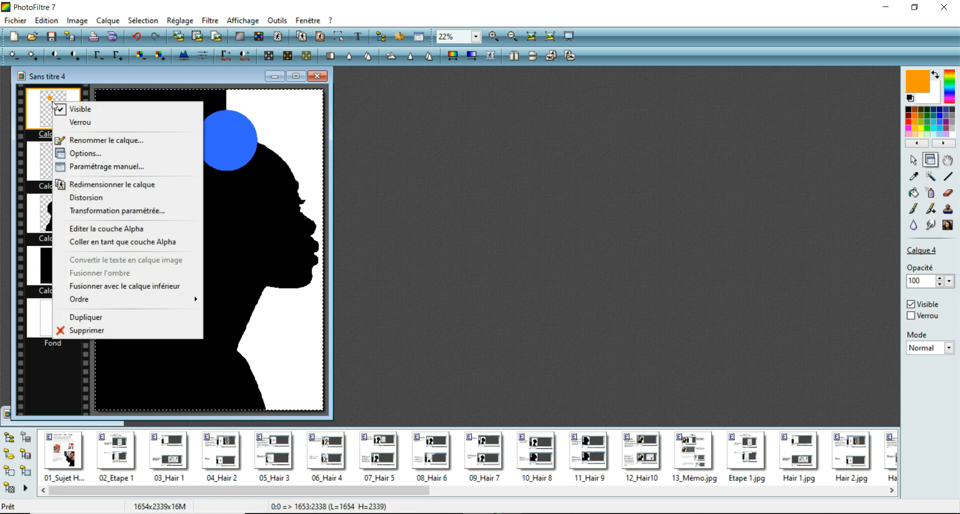
pyautogui.click(82, 185)
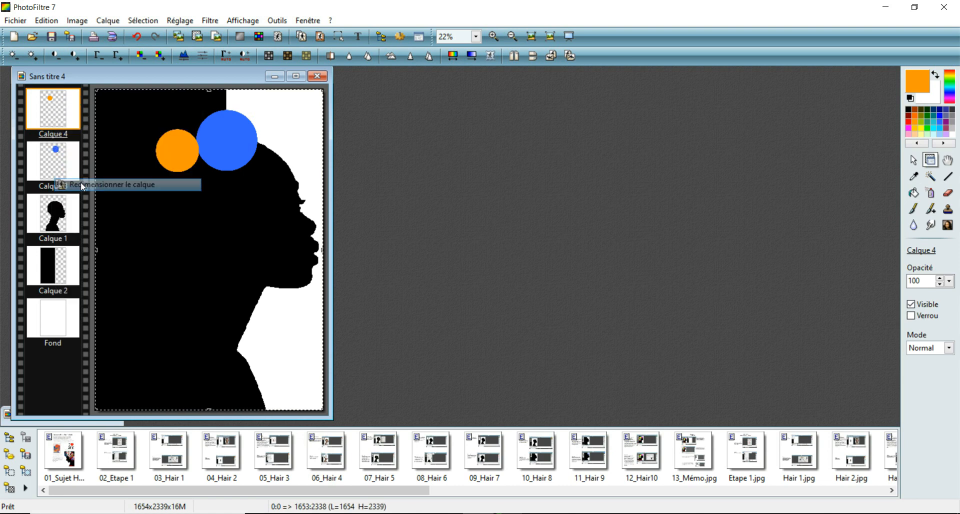
pyautogui.moveTo(219, 141); pyautogui.dragTo(233, 139)
pyautogui.doubleClick(231, 134)
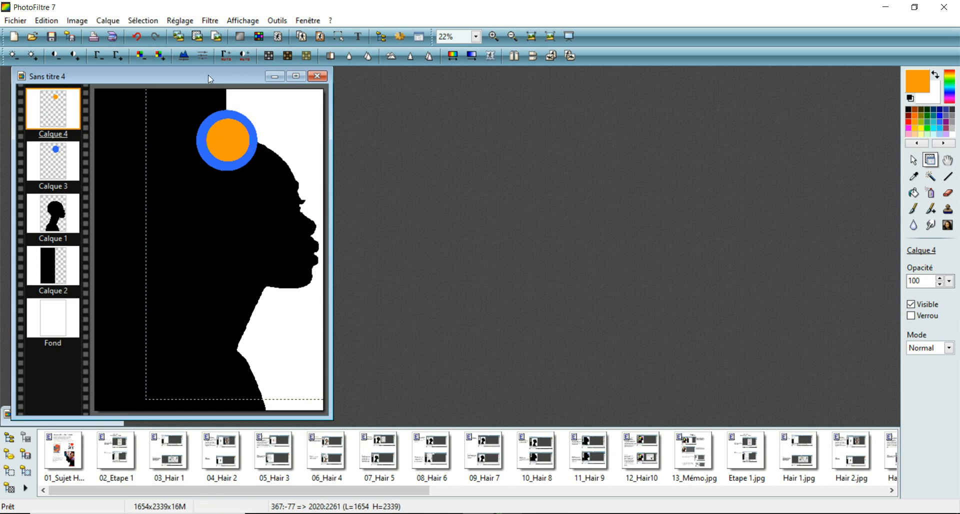
# Bring up the Sans titre 2.pfi document, minimize Sans titre 4, and place the document at the workspace's left edge
pyautogui.moveTo(208, 76); pyautogui.dragTo(233, 76)
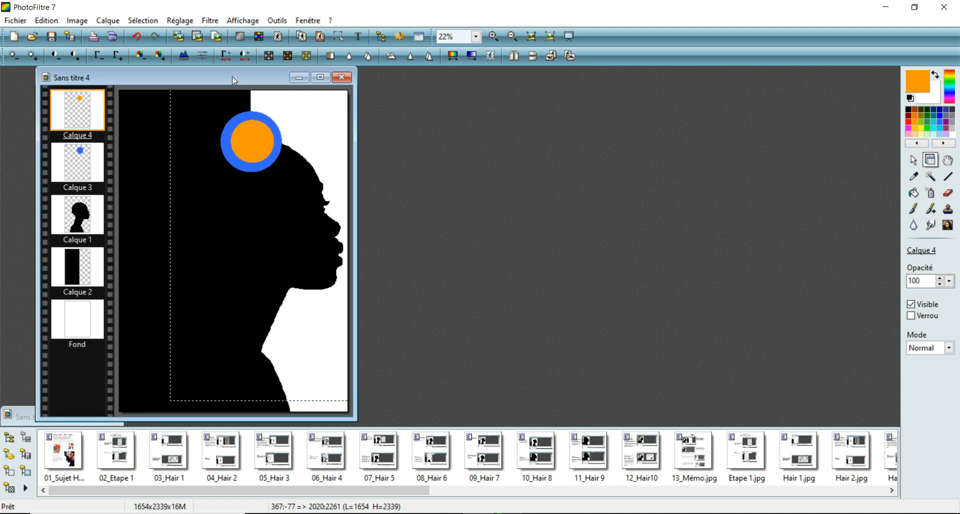
pyautogui.click(30, 416)
pyautogui.click(56, 306)
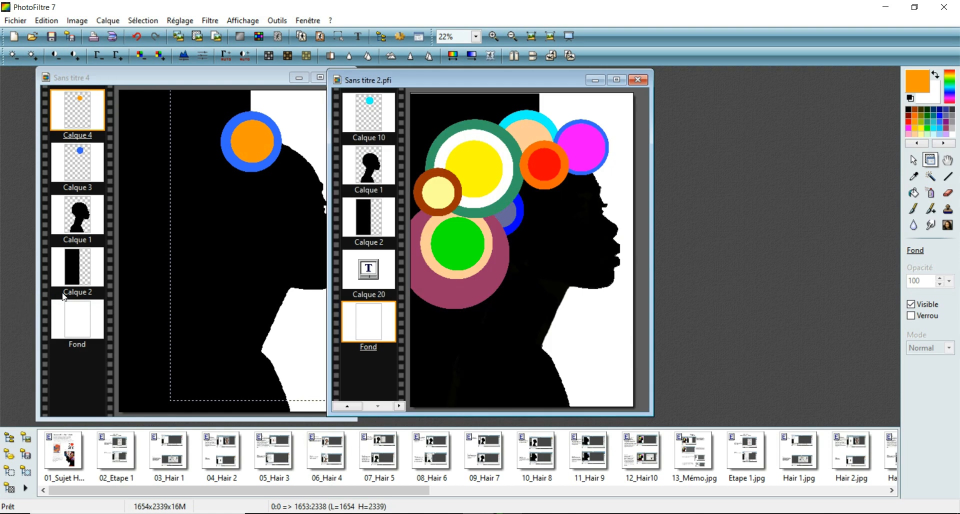
pyautogui.click(299, 78)
pyautogui.moveTo(453, 83); pyautogui.dragTo(131, 79)
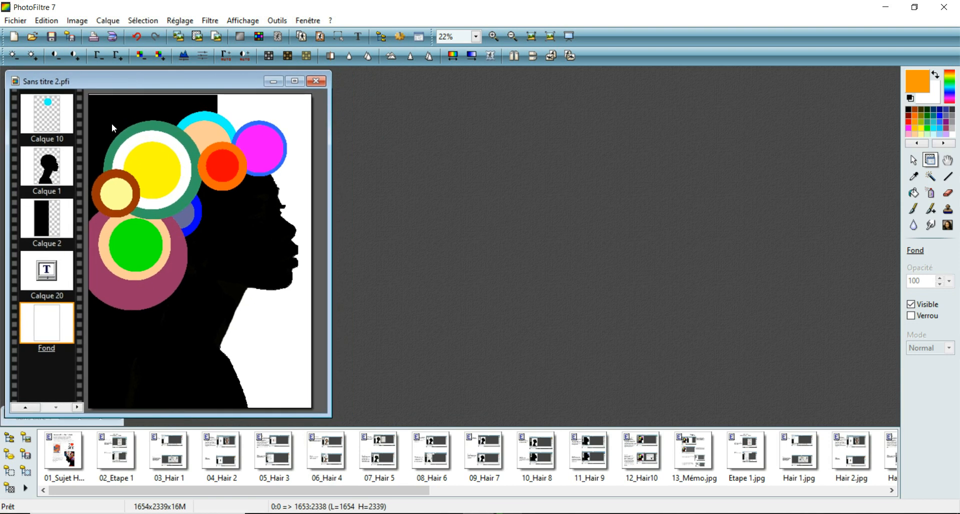
# Find the large plum circle's layer, Calque 12, in the layer stack and nudge it slightly up and left
pyautogui.click(32, 413)
pyautogui.click(33, 414)
pyautogui.click(33, 412)
pyautogui.click(33, 413)
pyautogui.click(33, 412)
pyautogui.click(33, 413)
pyautogui.click(33, 413)
pyautogui.click(56, 408)
pyautogui.click(55, 407)
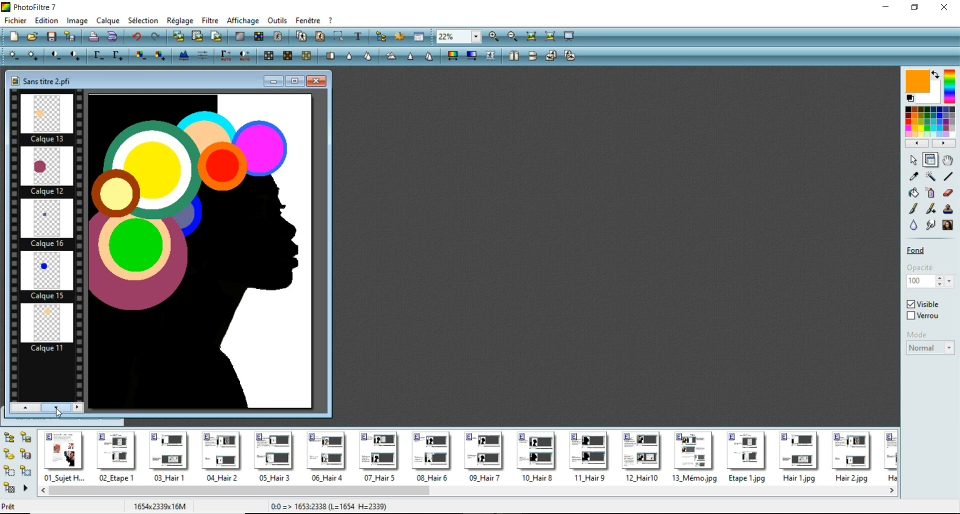
pyautogui.click(52, 170)
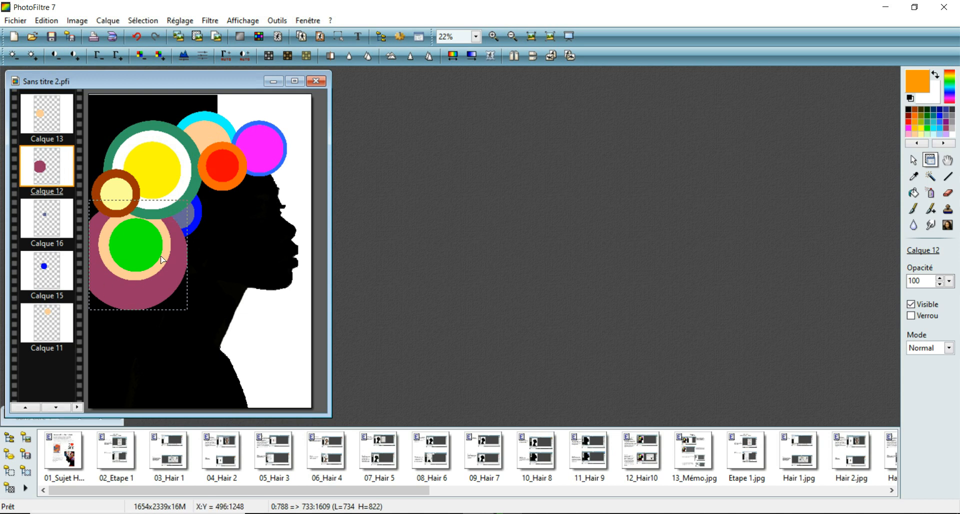
pyautogui.rightClick(47, 166)
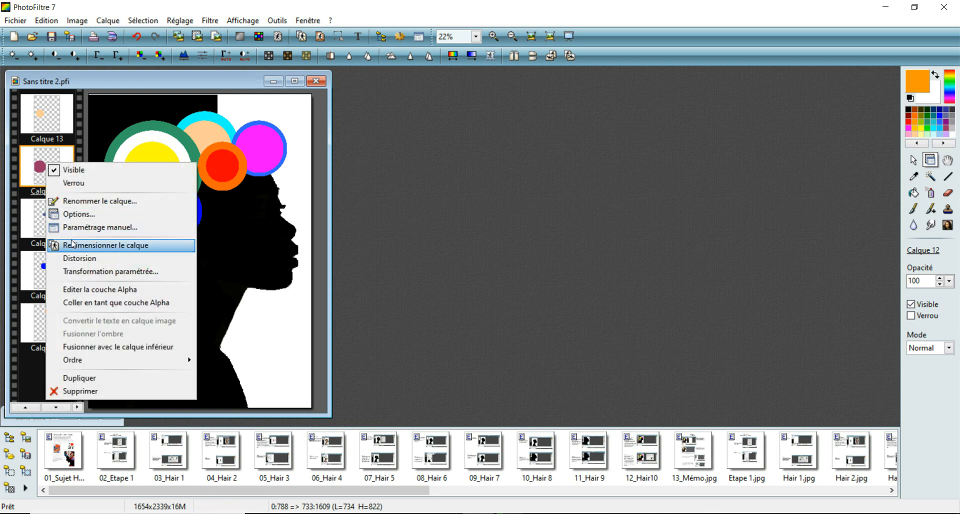
pyautogui.click(106, 244)
pyautogui.moveTo(163, 283)
pyautogui.mouseDown()
pyautogui.moveTo(194, 283)
pyautogui.moveTo(163, 282)
pyautogui.mouseUp()
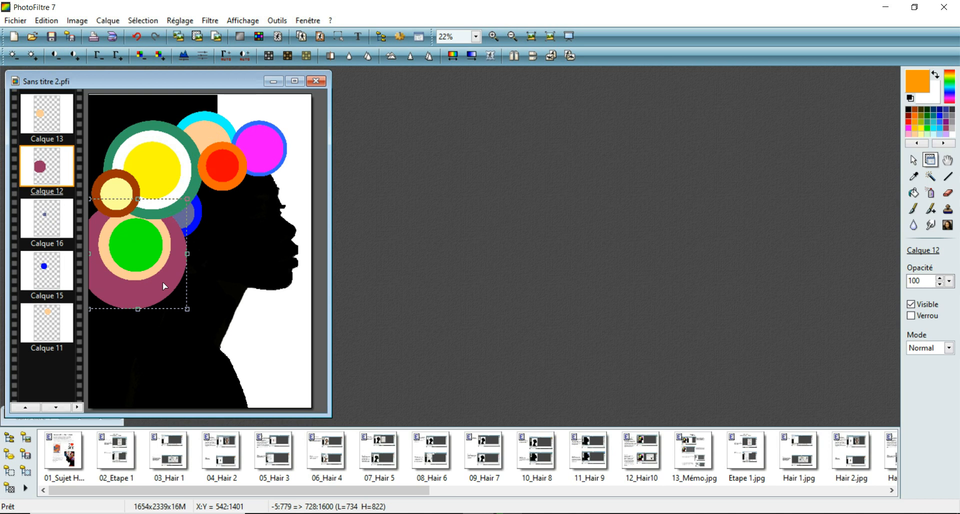
pyautogui.doubleClick(162, 282)
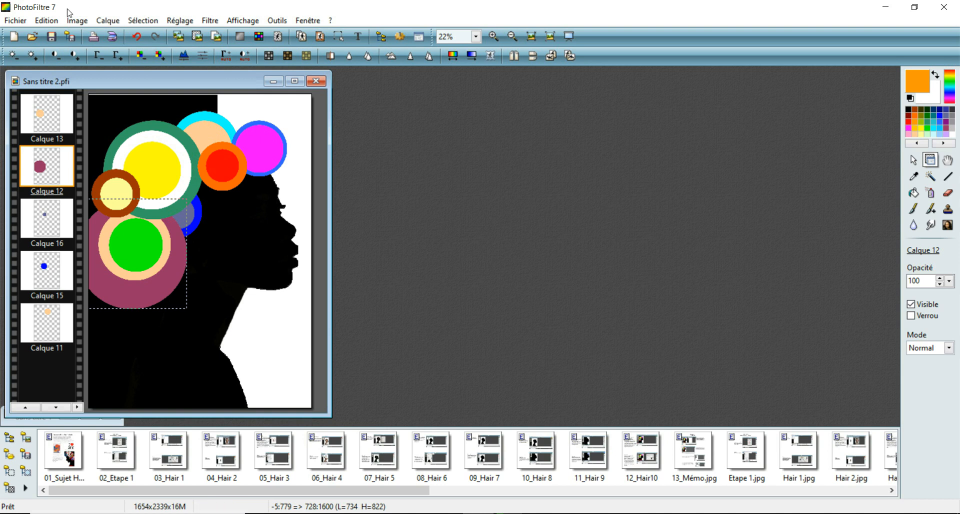
# Start a text layer reading "HAIR" and set its font to Arial Black
pyautogui.click(360, 35)
pyautogui.moveTo(638, 96); pyautogui.dragTo(500, 90)
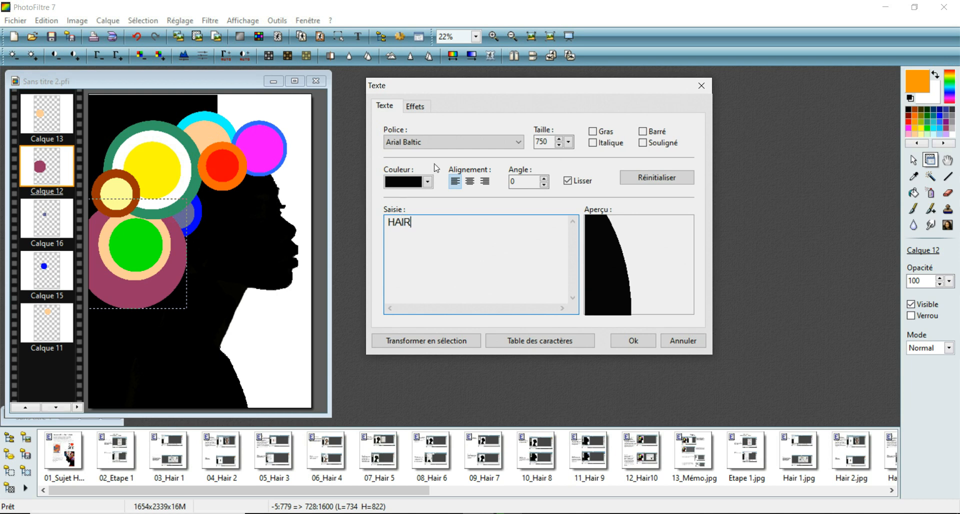
pyautogui.click(518, 142)
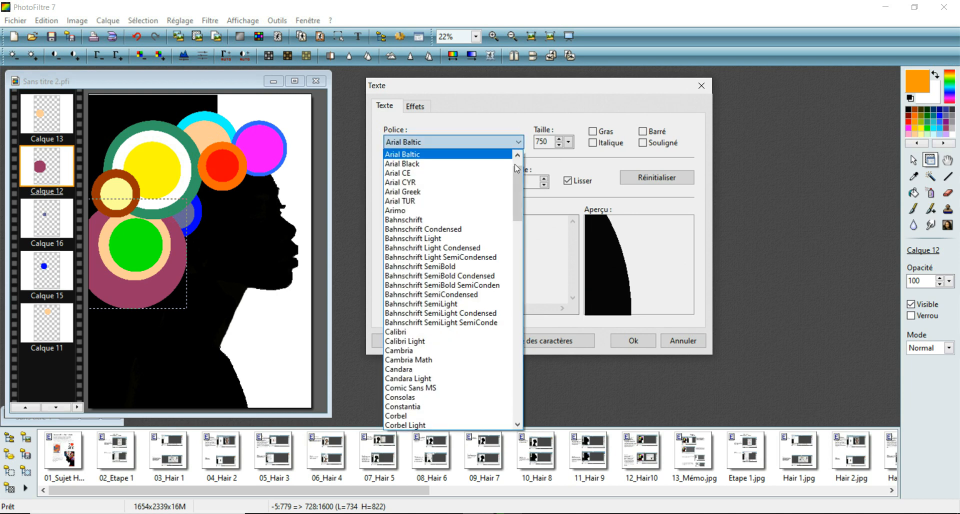
pyautogui.scroll(1, 517, 172)
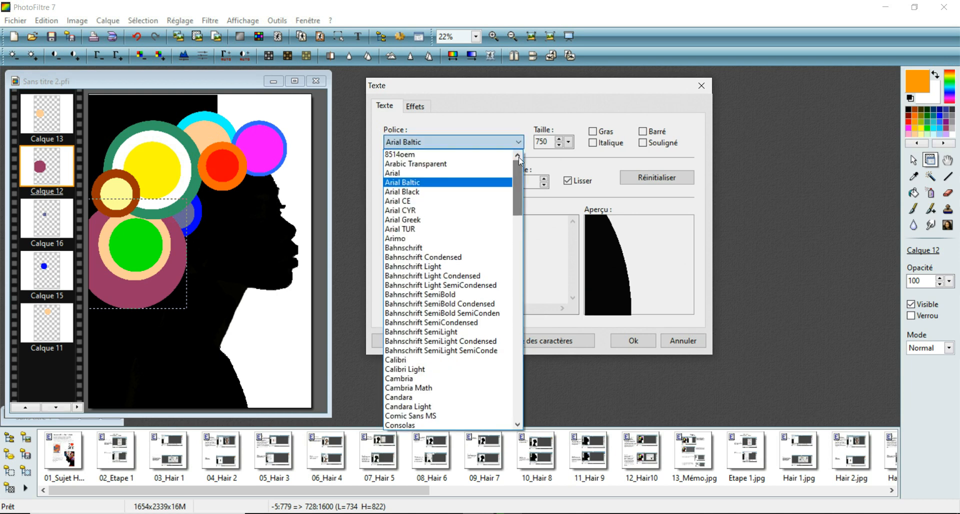
pyautogui.click(439, 193)
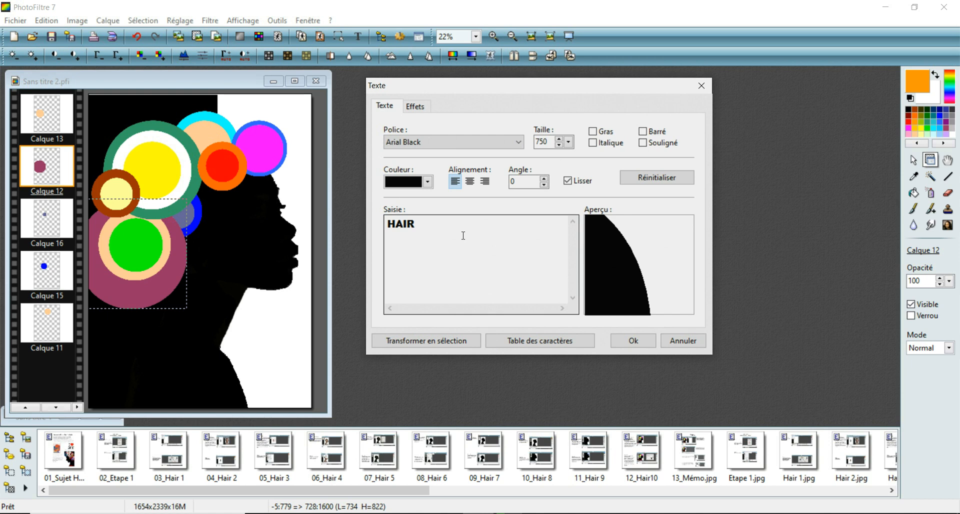
# Set the HAIR text's size to 250 and its colour to red, and insert it into the image
pyautogui.doubleClick(539, 142)
pyautogui.write('250')
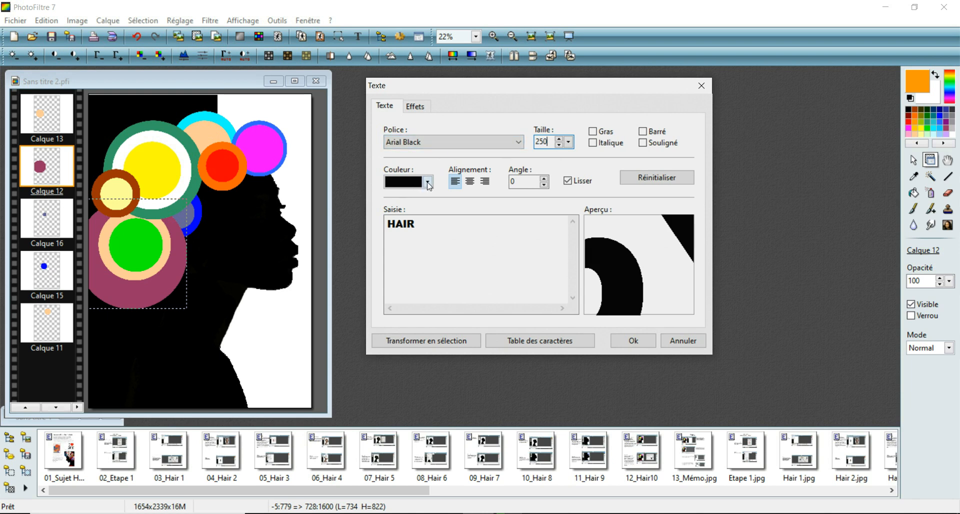
pyautogui.click(427, 183)
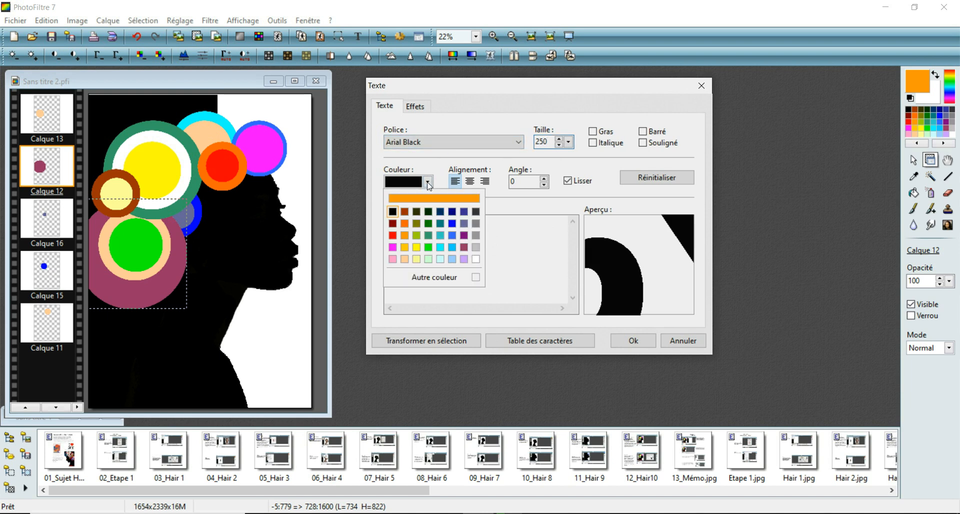
pyautogui.click(393, 235)
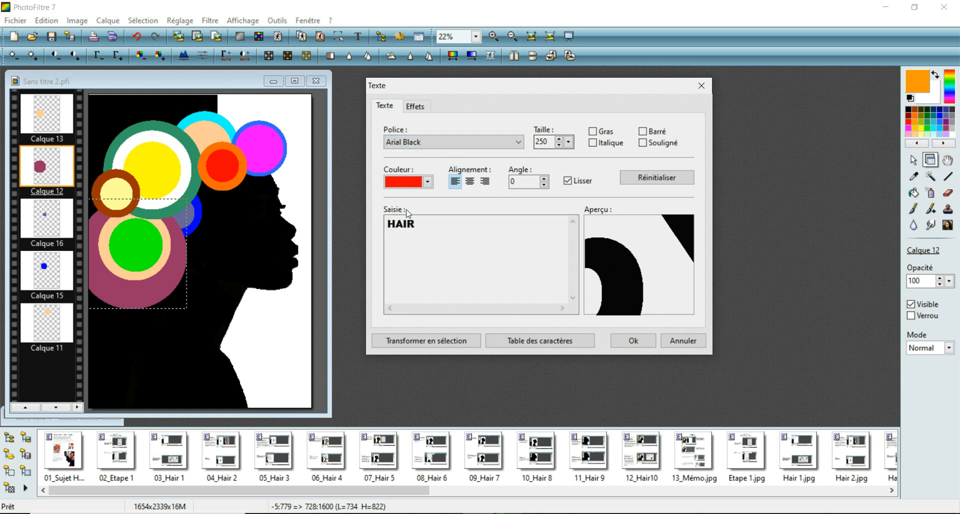
pyautogui.click(634, 341)
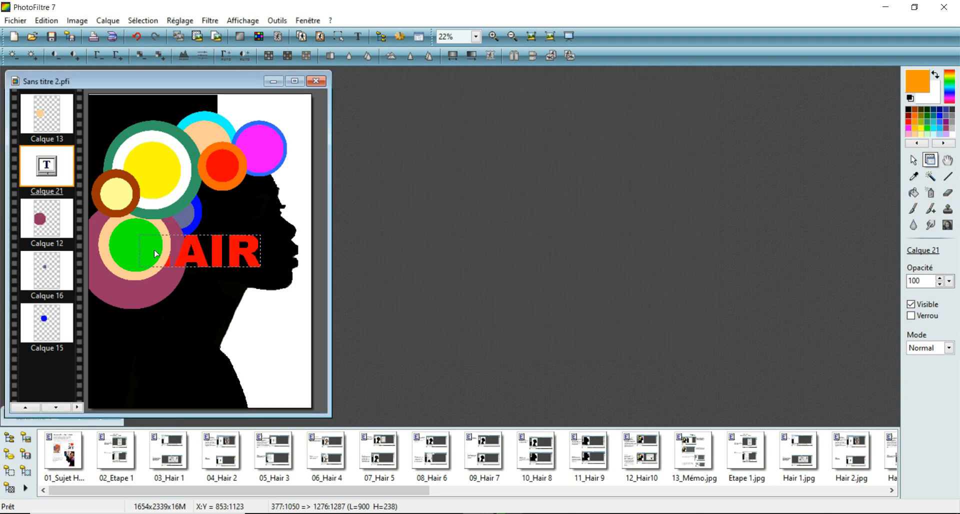
# Move the red HAIR text to the image's lower-left corner, at about X 39, Y 2053, and deselect its layer
pyautogui.rightClick(43, 163)
pyautogui.click(69, 243)
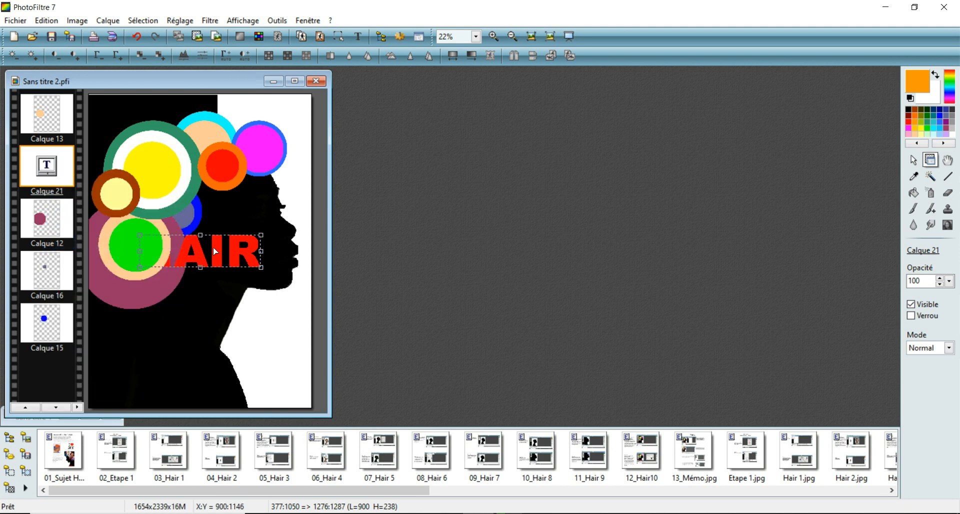
pyautogui.moveTo(213, 246); pyautogui.dragTo(182, 385)
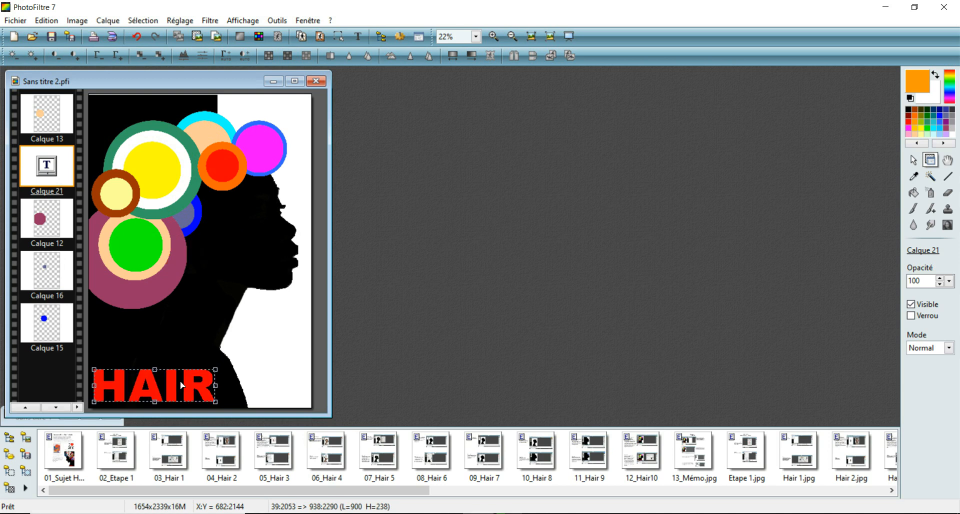
pyautogui.press('Return')
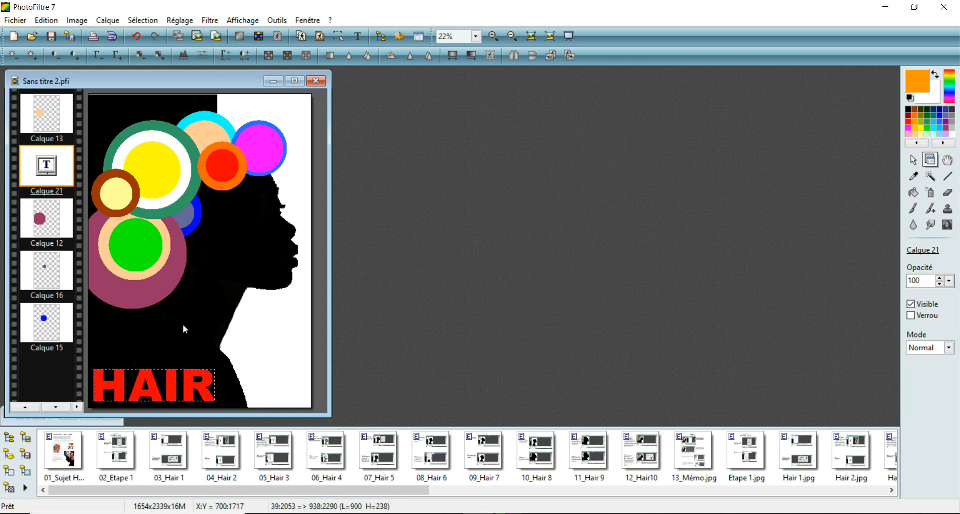
pyautogui.click(268, 331)
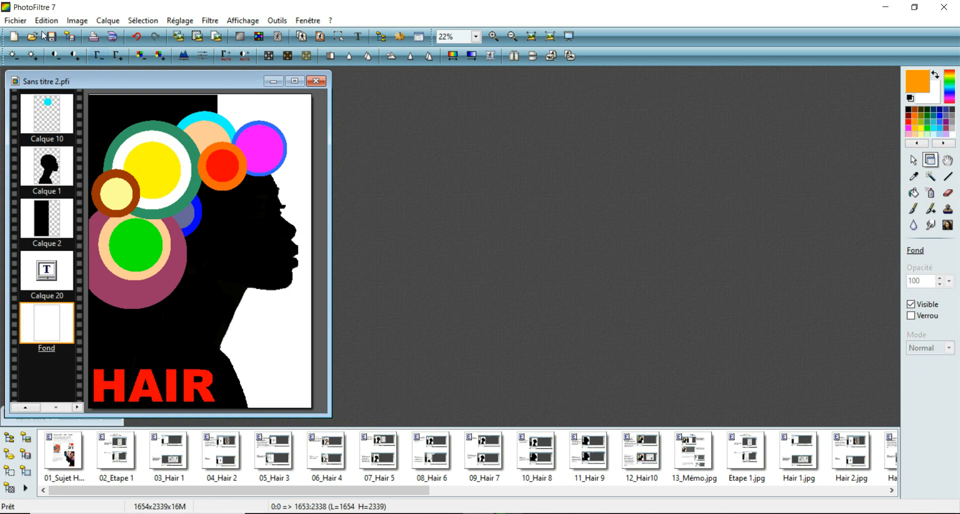
pyautogui.click(20, 22)
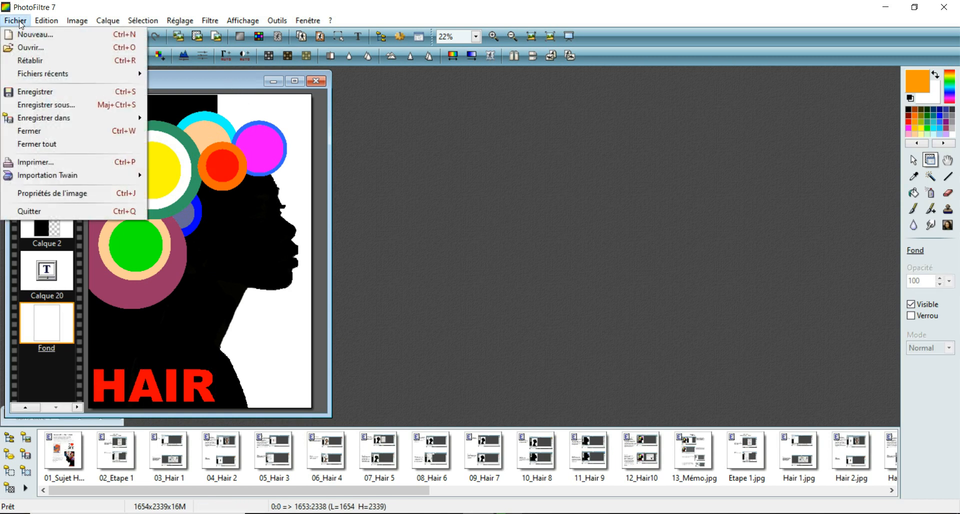
pyautogui.click(46, 105)
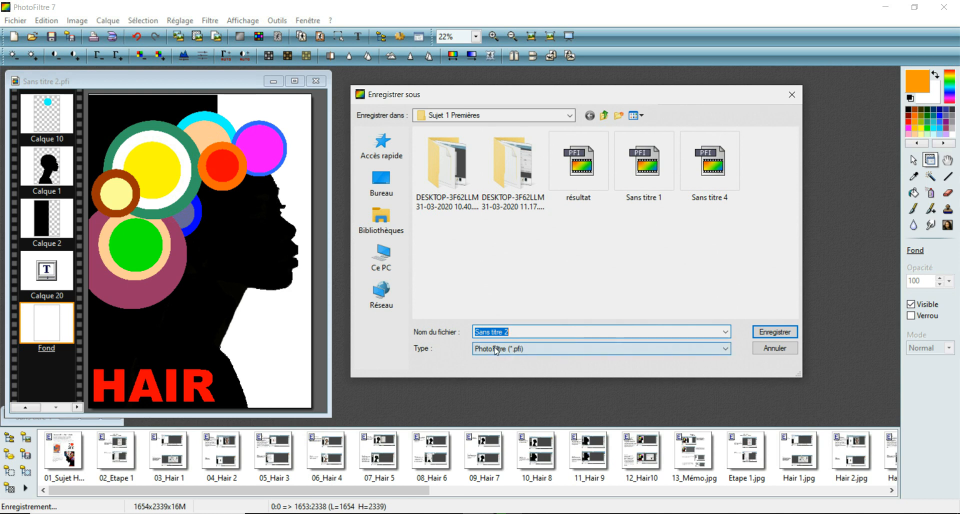
pyautogui.click(727, 350)
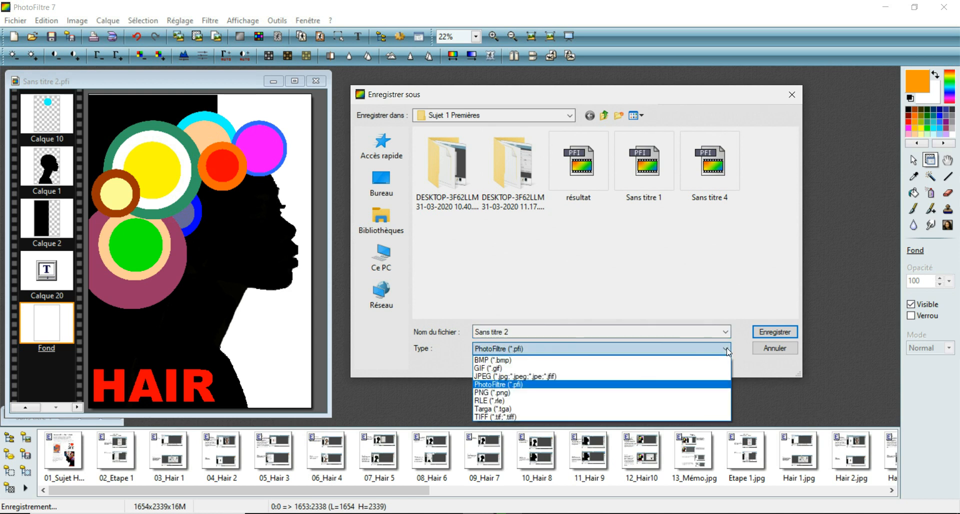
pyautogui.click(678, 376)
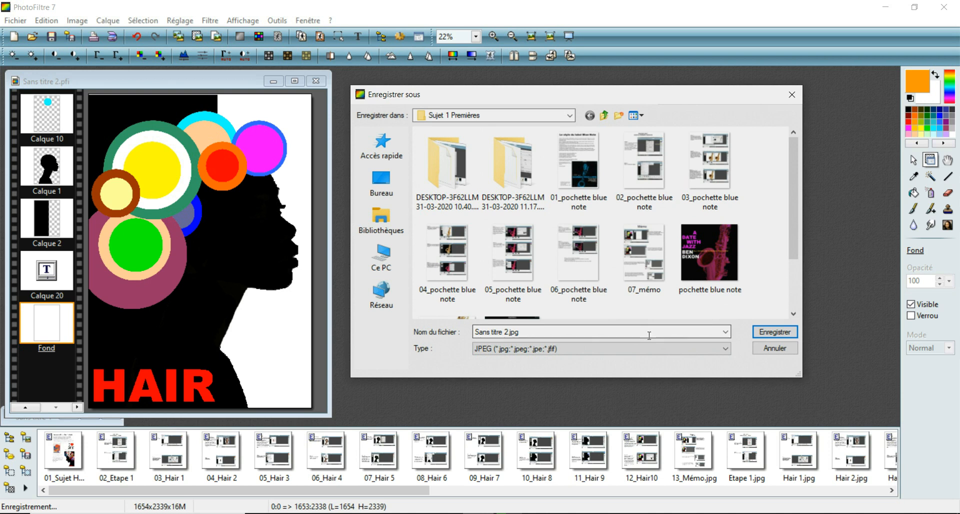
pyautogui.click(773, 348)
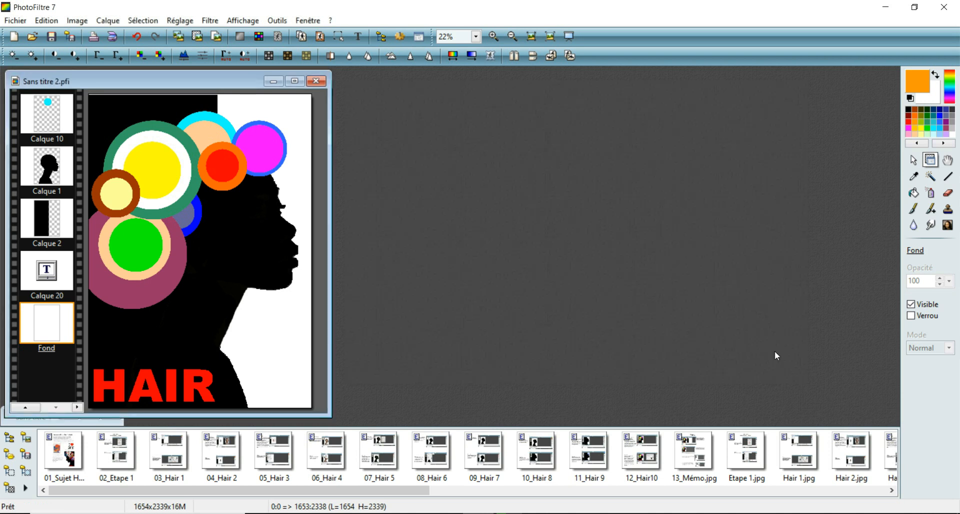